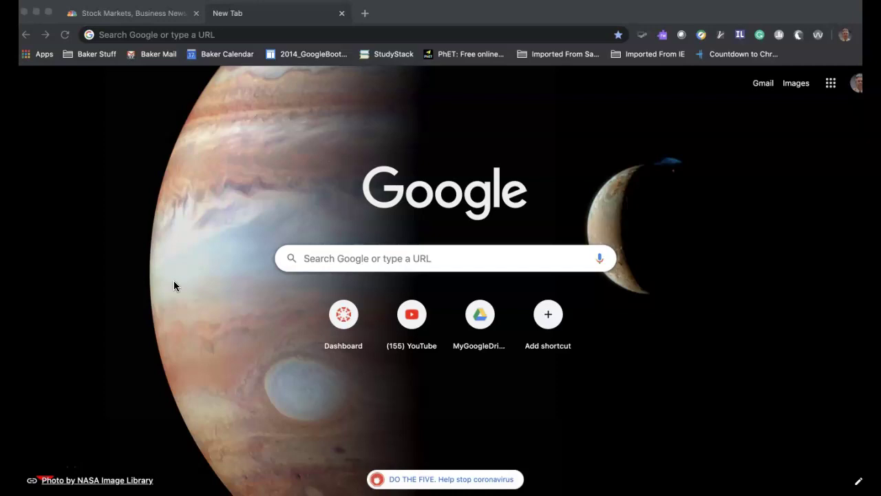
# Look through the Google apps list for Meet, and open the Google Meet home page at meet.google.com
pyautogui.click(831, 86)
pyautogui.click(831, 84)
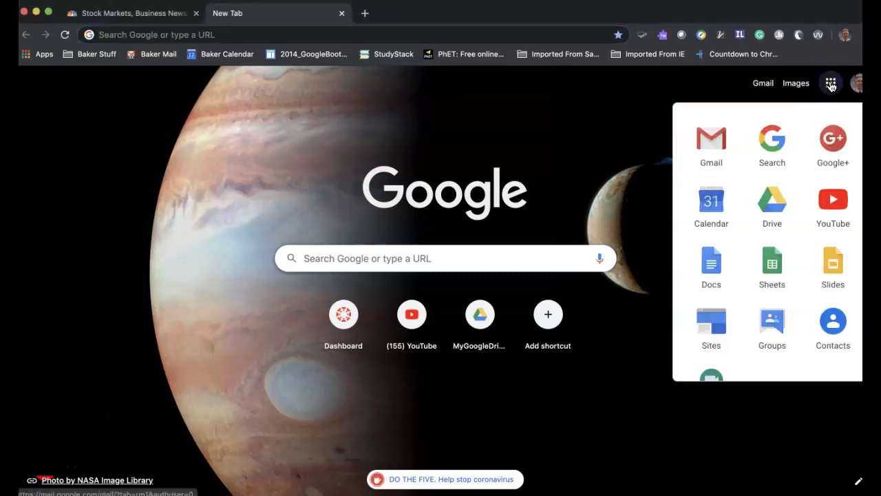
pyautogui.scroll(-3, 772, 214)
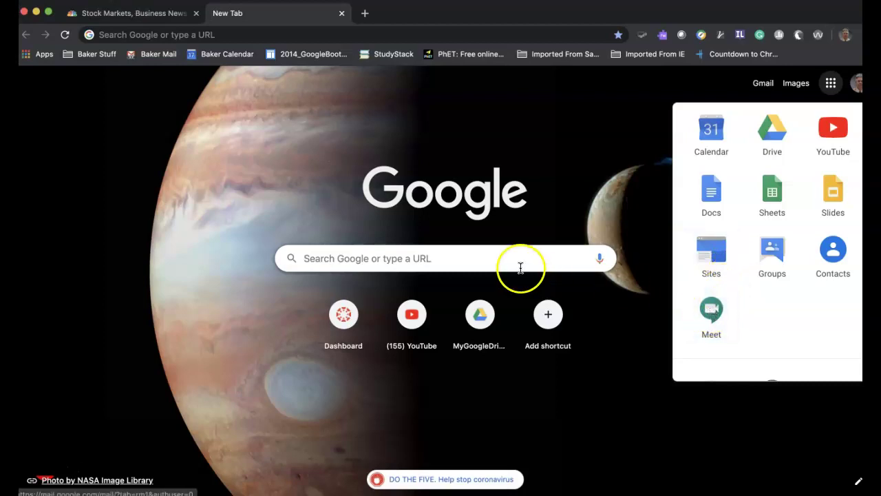
pyautogui.click(190, 36)
pyautogui.write('meet.')
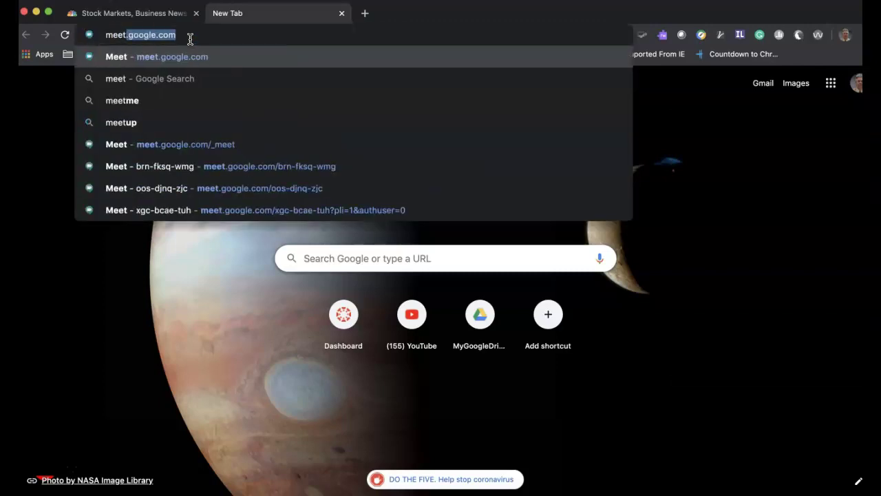
pyautogui.press('Return')
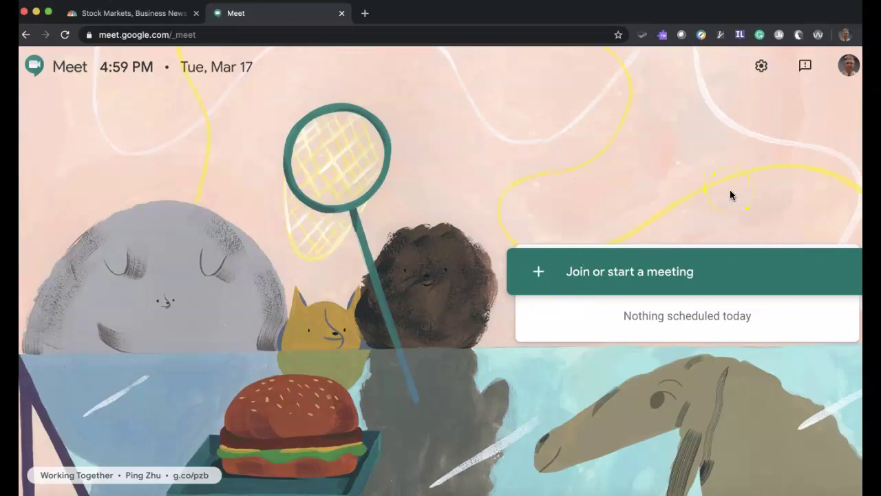
# Review the microphone, speaker and camera selections in the Meet settings, and close them
pyautogui.click(762, 70)
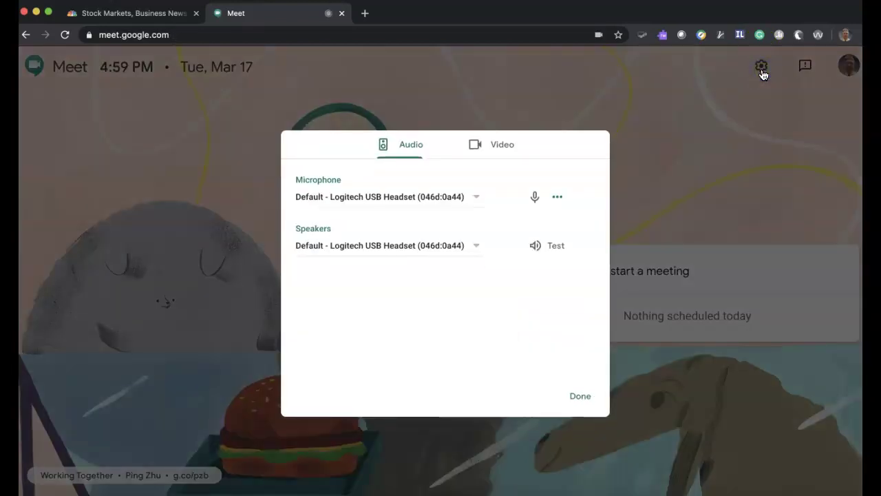
pyautogui.click(503, 146)
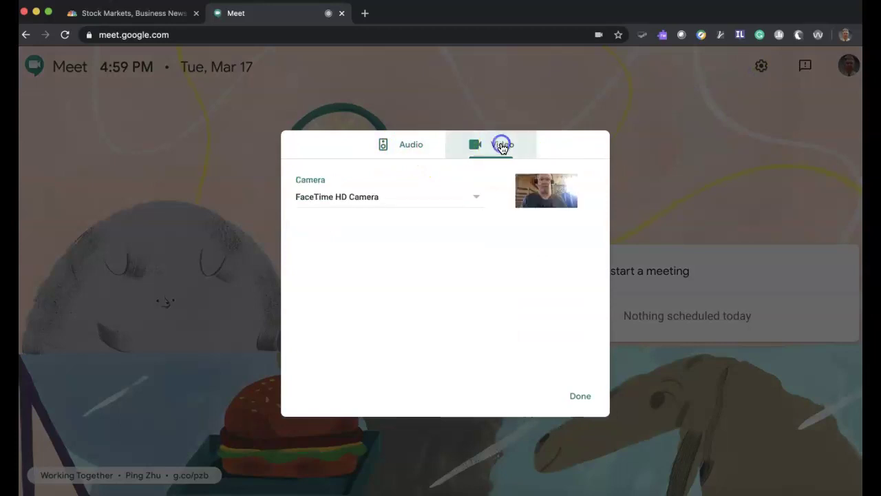
pyautogui.click(411, 147)
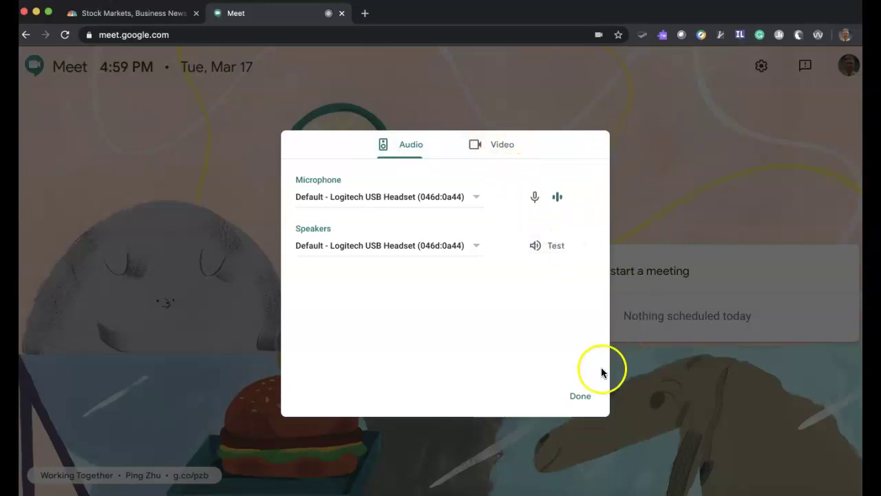
pyautogui.click(581, 397)
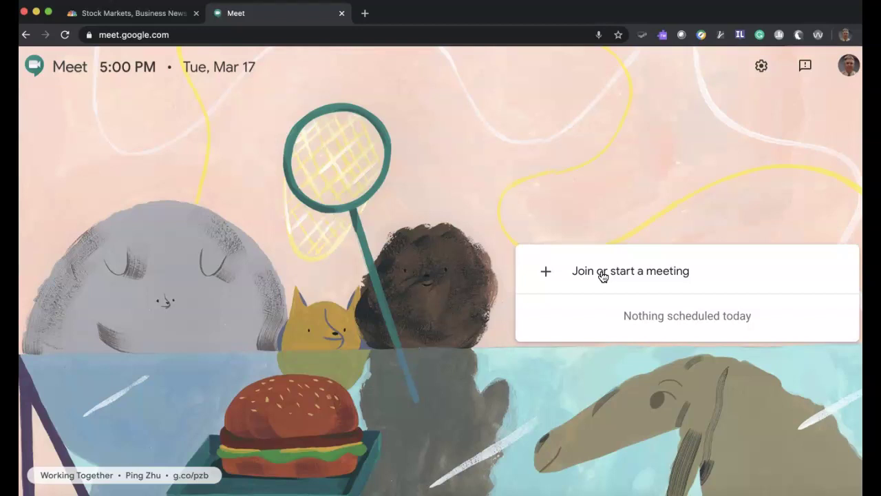
# Start a meeting with a nickname consisting of the host's first name in possessive form followed by "test meeting 3"
pyautogui.click(599, 273)
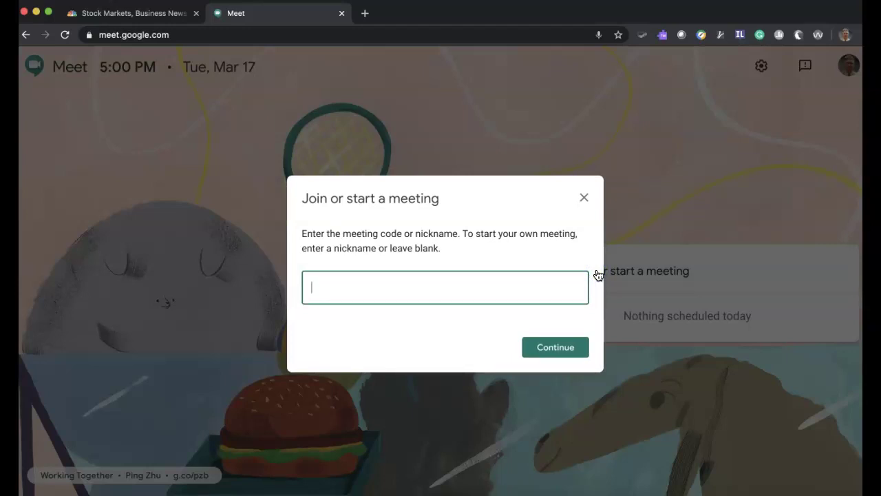
pyautogui.write('Bobs test ne')
pyautogui.press('BackSpace')
pyautogui.write('meeting 3')
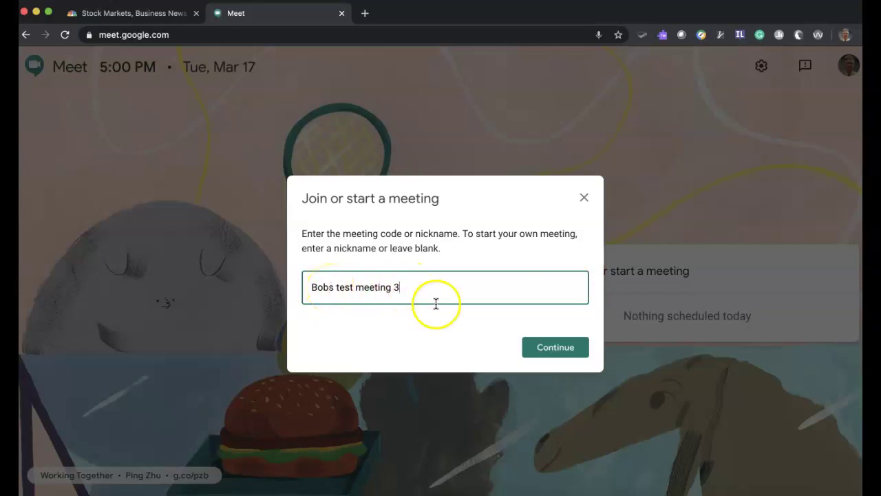
pyautogui.click(543, 350)
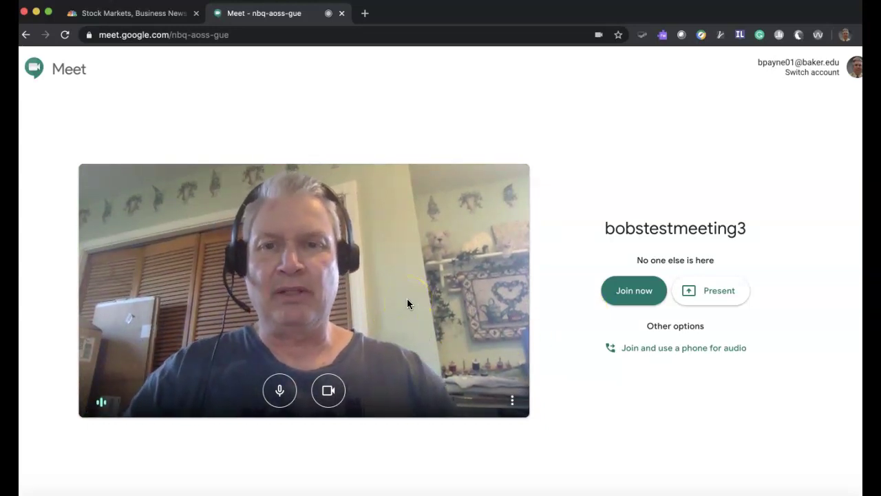
# Switch the camera and the microphone off and back on in the meeting preview
pyautogui.click(328, 391)
pyautogui.click(331, 391)
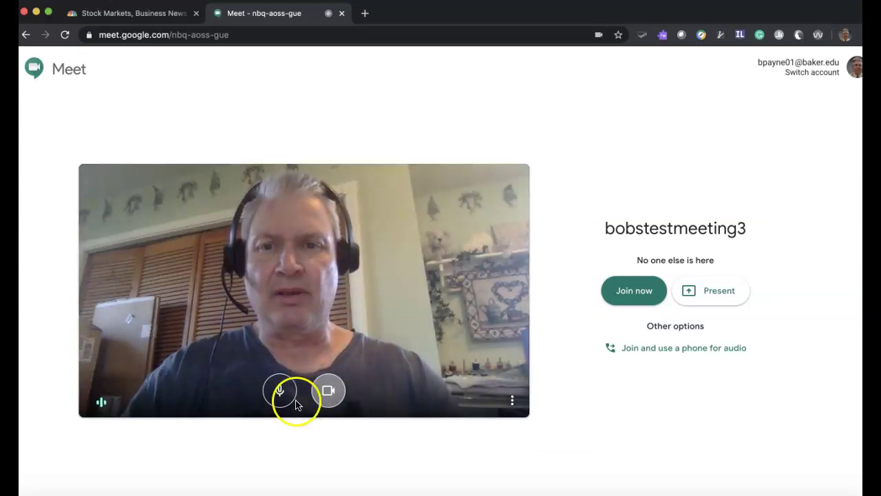
pyautogui.click(280, 391)
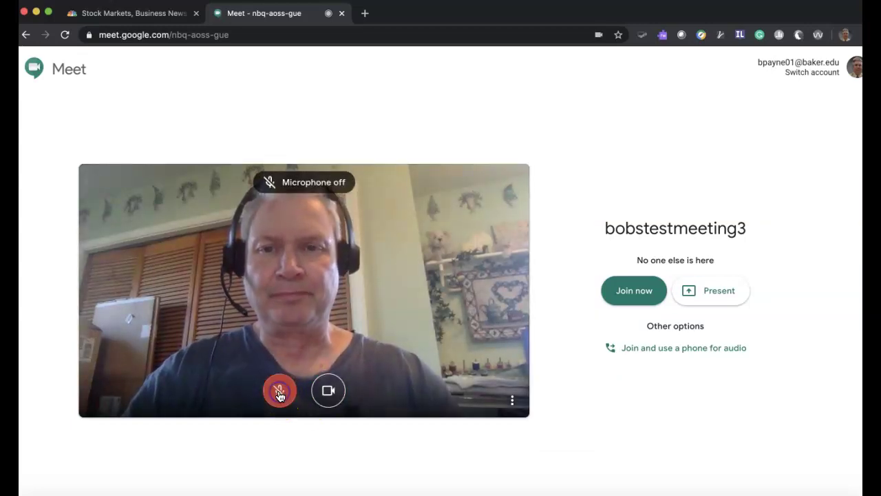
pyautogui.click(280, 391)
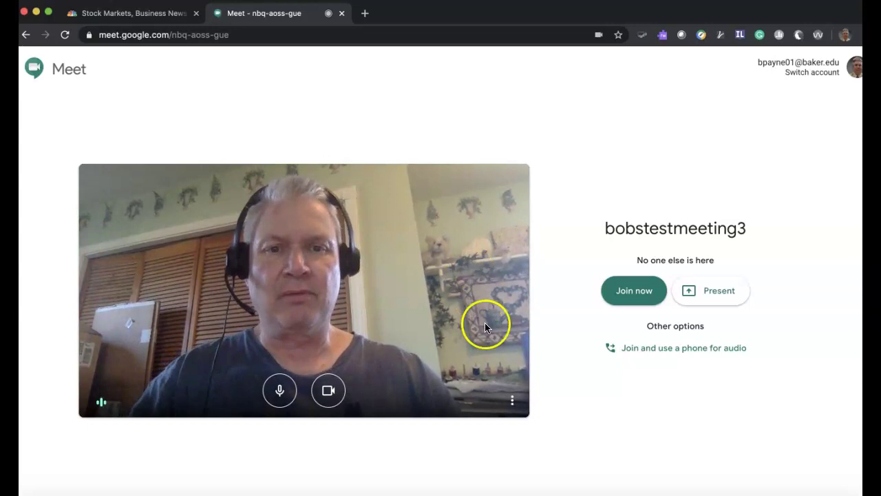
# Check the preview's additional options and its audio device settings, and close the settings
pyautogui.click(513, 400)
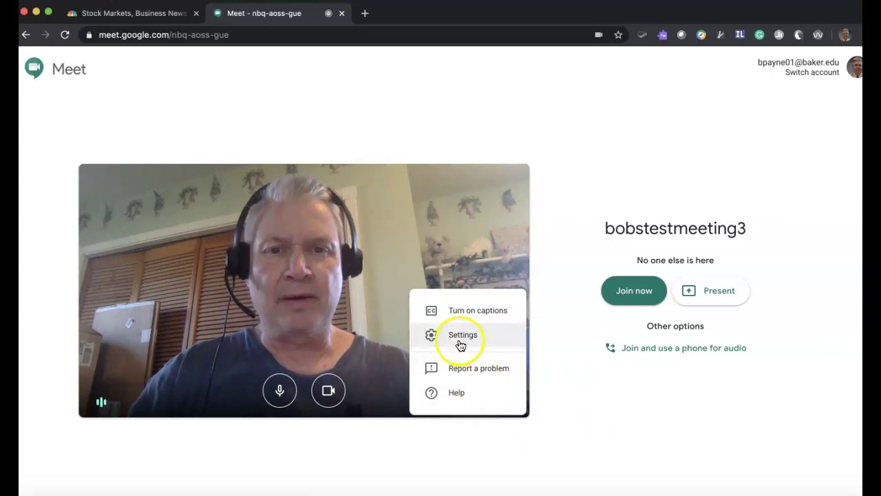
pyautogui.click(549, 419)
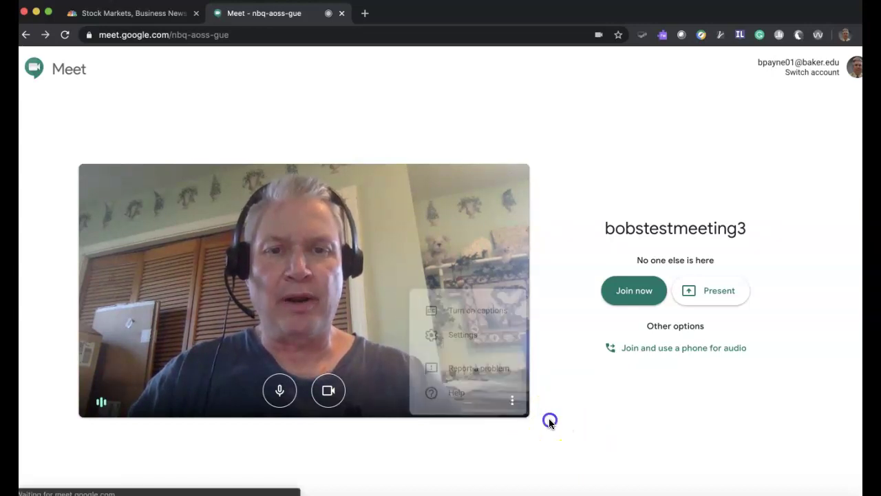
pyautogui.click(513, 403)
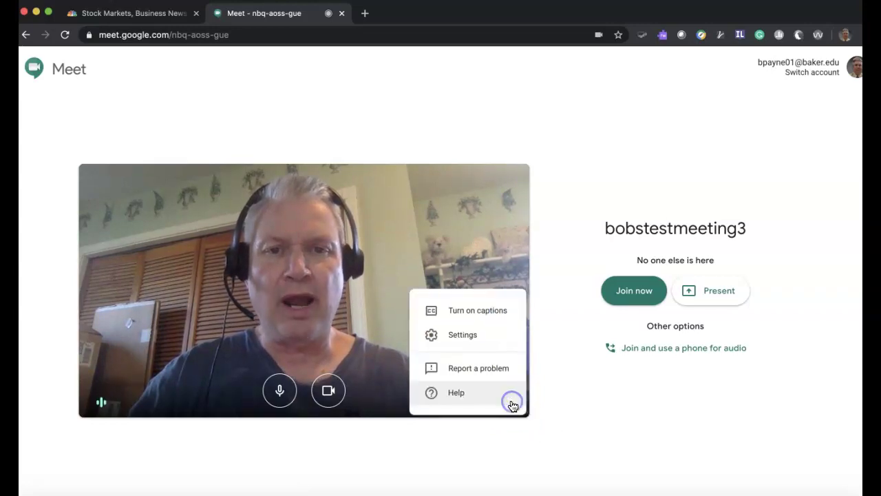
pyautogui.click(454, 343)
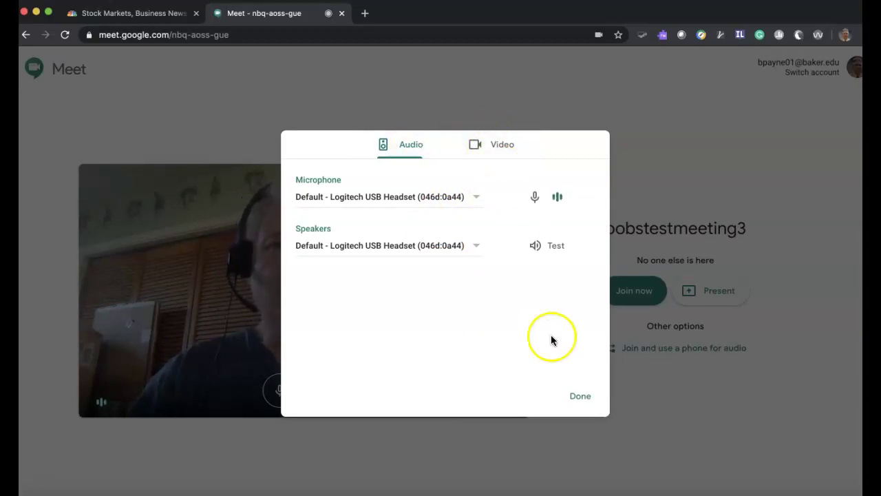
pyautogui.click(580, 396)
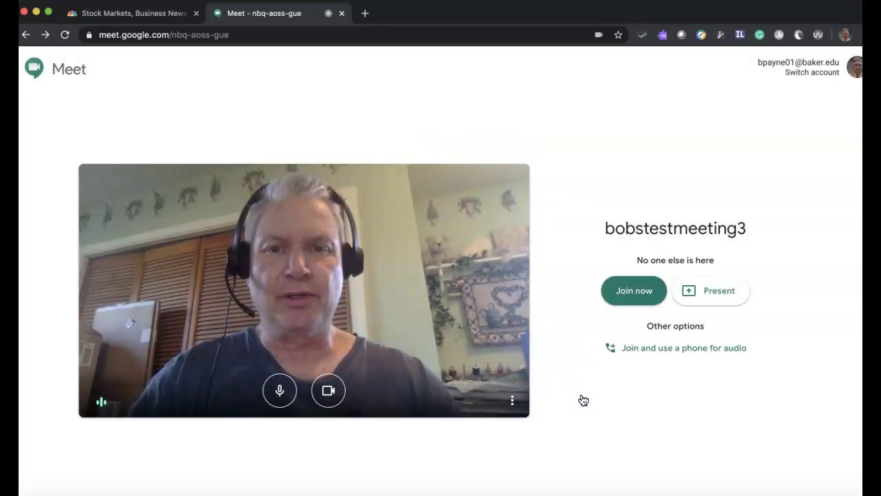
# Turn on captions from the meeting preview's additional options
pyautogui.click(512, 400)
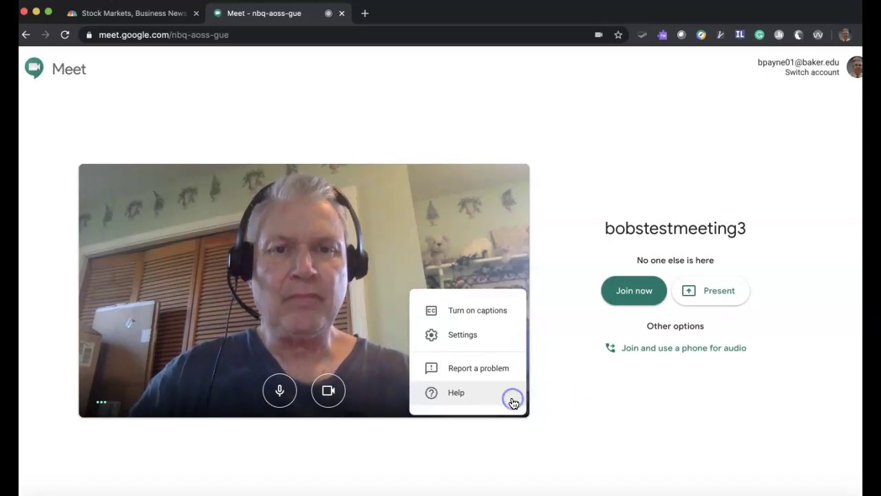
pyautogui.click(474, 314)
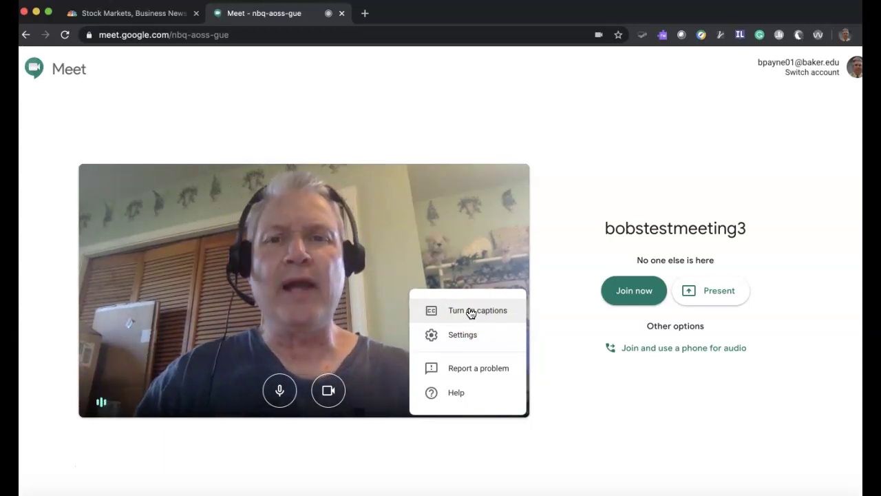
pyautogui.click(472, 314)
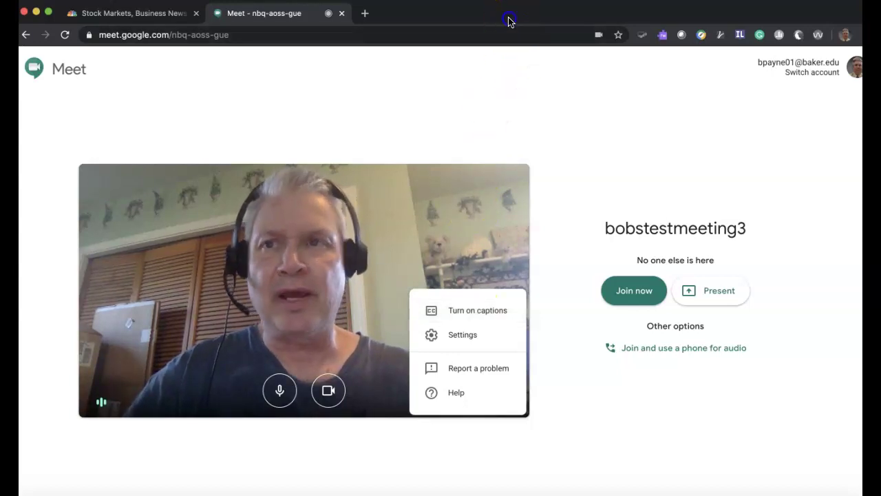
pyautogui.click(491, 314)
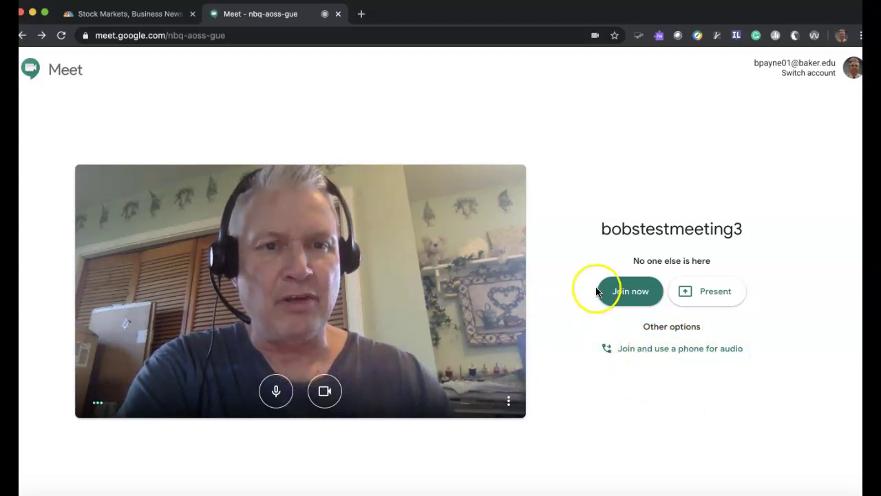
# Join the meeting and dismiss the dialog for adding others
pyautogui.click(627, 295)
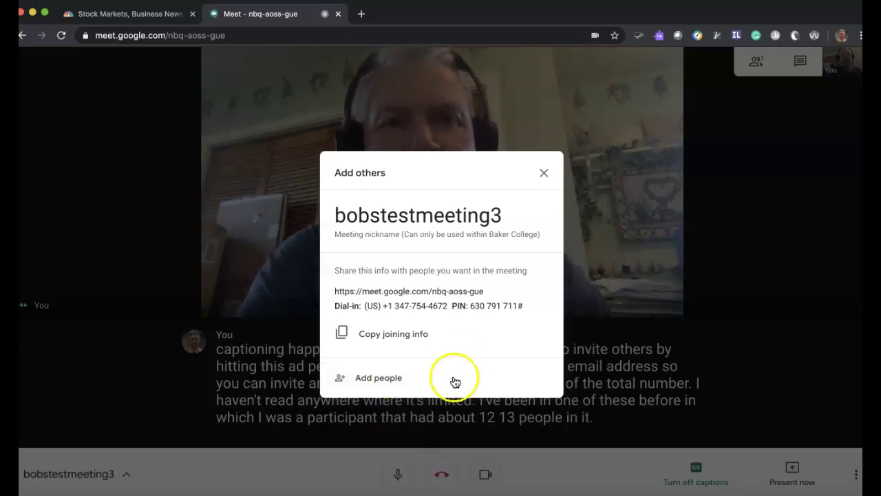
pyautogui.click(553, 179)
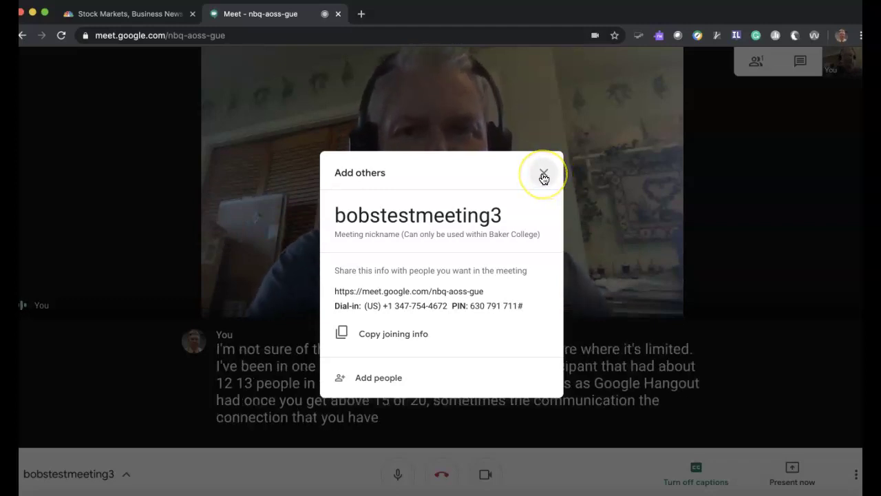
pyautogui.click(544, 178)
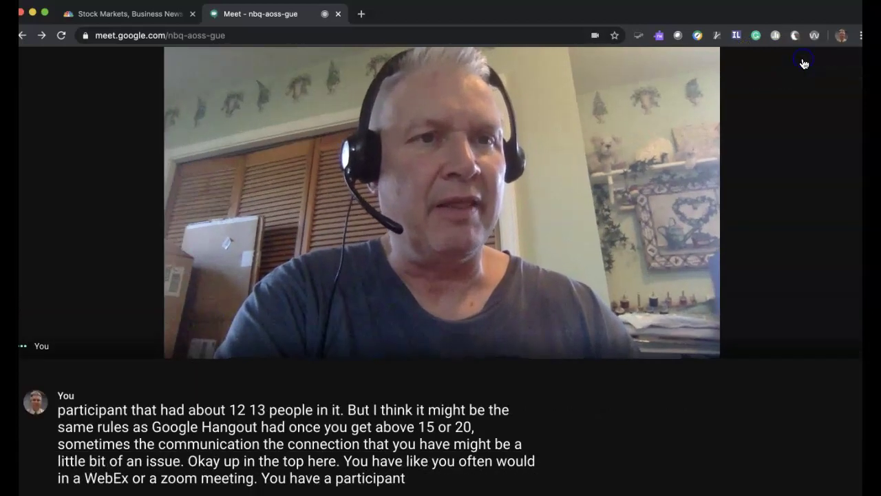
# Send the chat message "type something in the chat" to everyone, and open the participant list
pyautogui.click(804, 64)
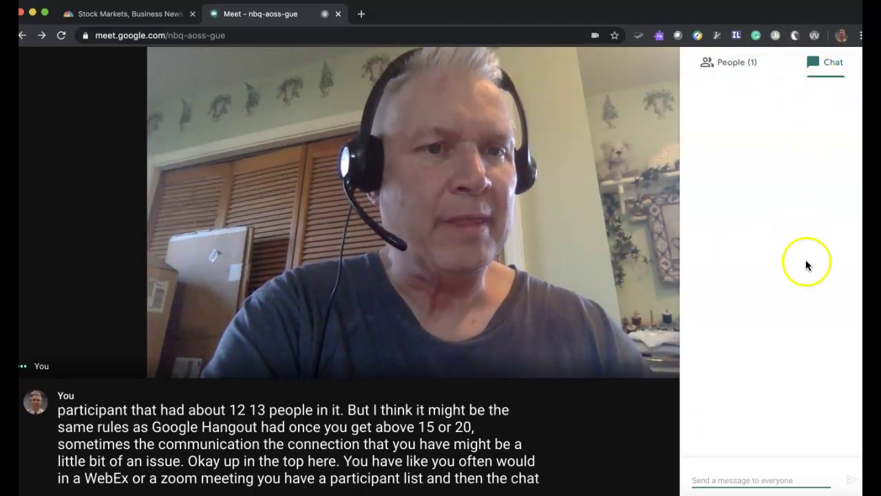
pyautogui.click(712, 467)
pyautogui.write('type')
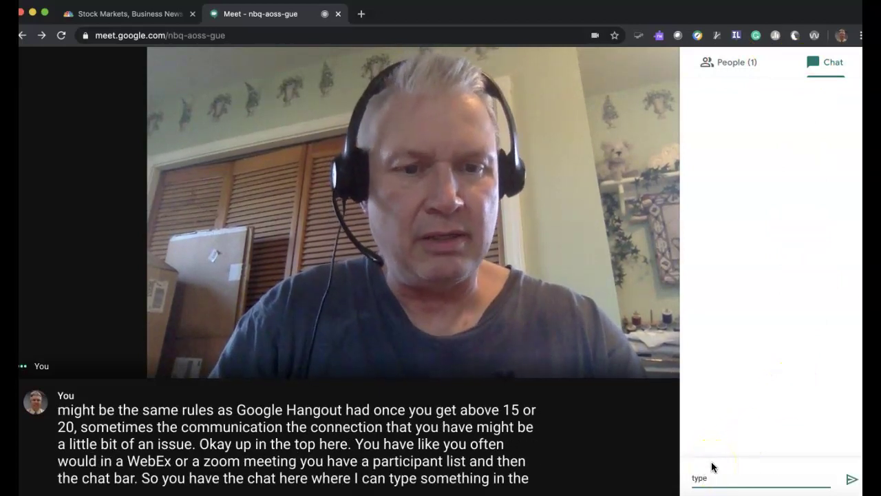
pyautogui.write(' something in the ')
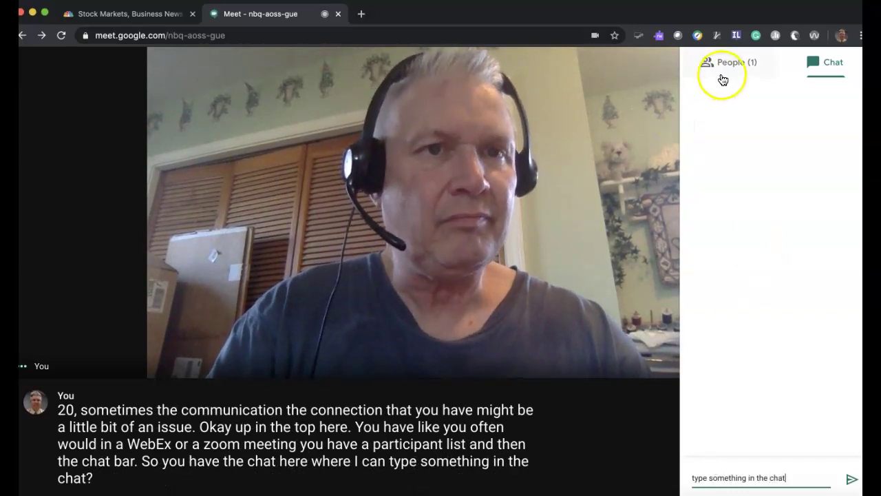
pyautogui.write('chat')
pyautogui.press('Return')
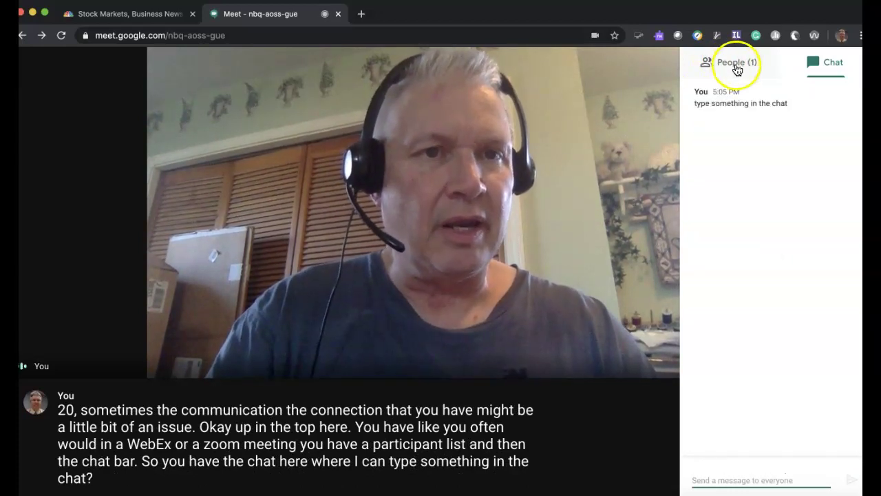
pyautogui.click(733, 66)
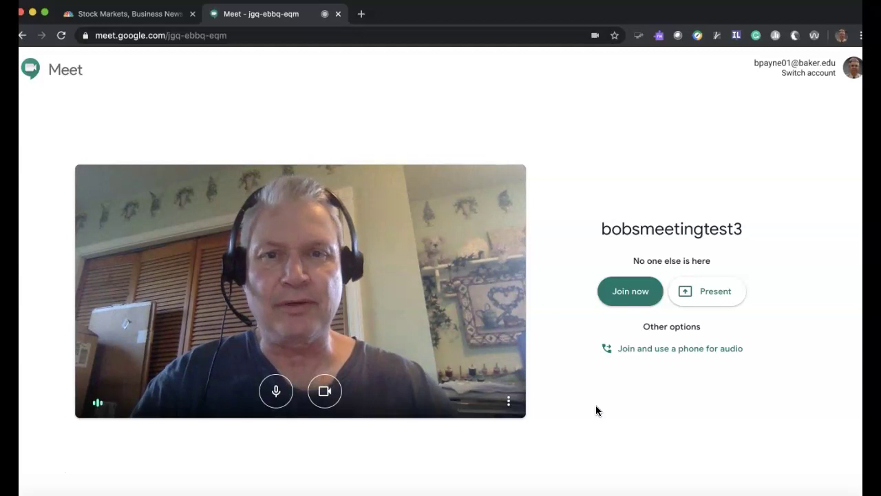
pyautogui.click(508, 402)
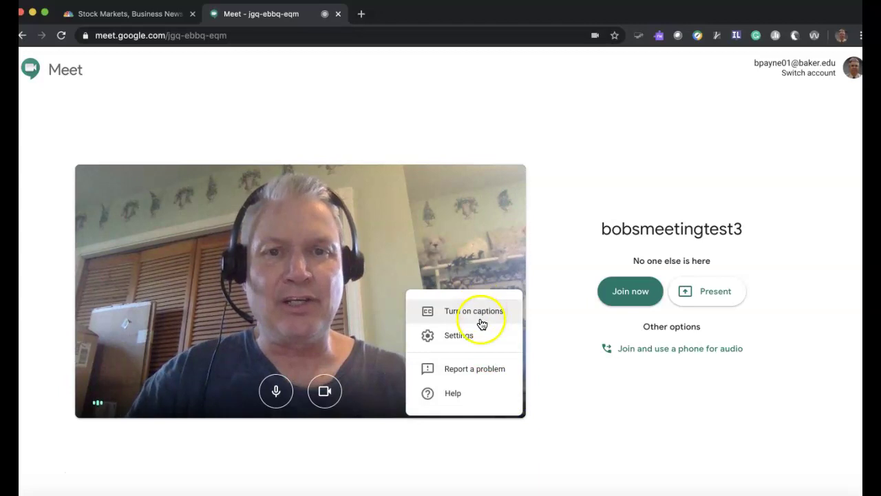
pyautogui.click(571, 413)
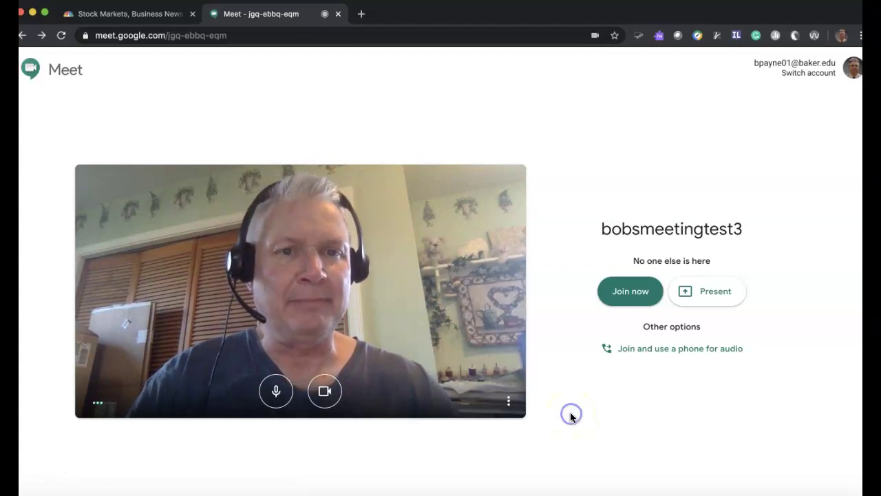
# Present the entire screen from the meeting preview, checking the application windows available for sharing before choosing it
pyautogui.click(689, 294)
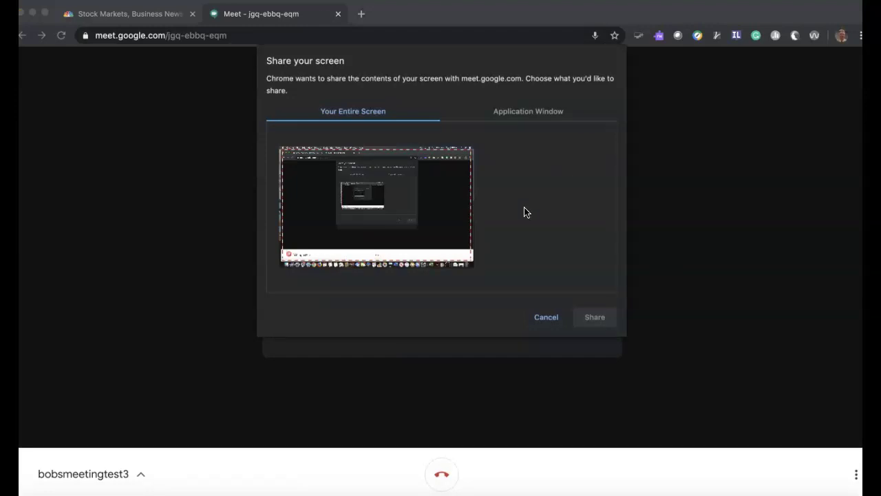
pyautogui.click(536, 113)
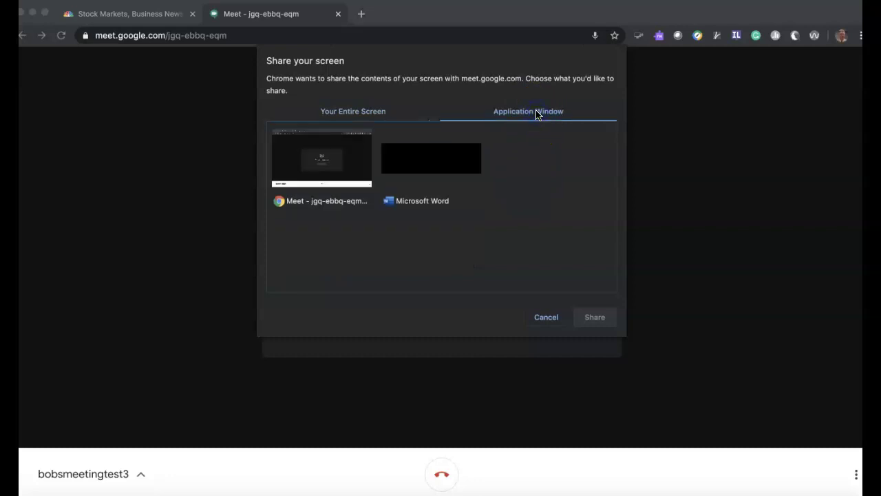
pyautogui.click(415, 205)
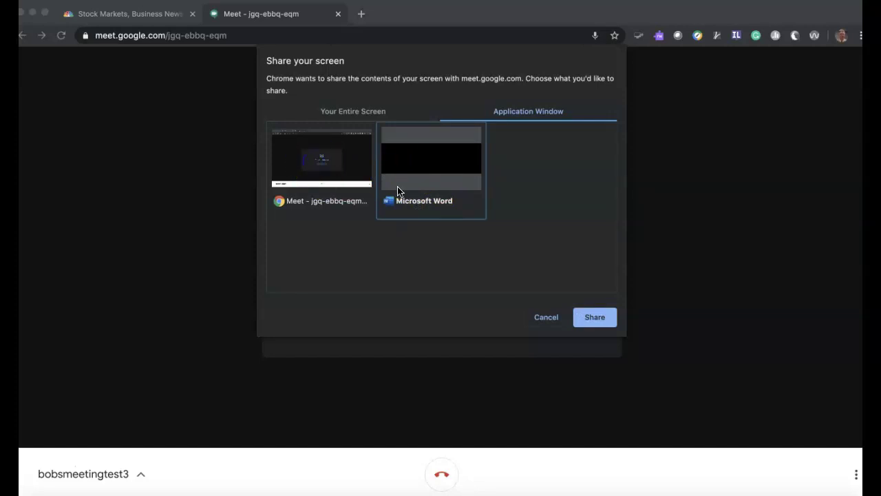
pyautogui.click(369, 112)
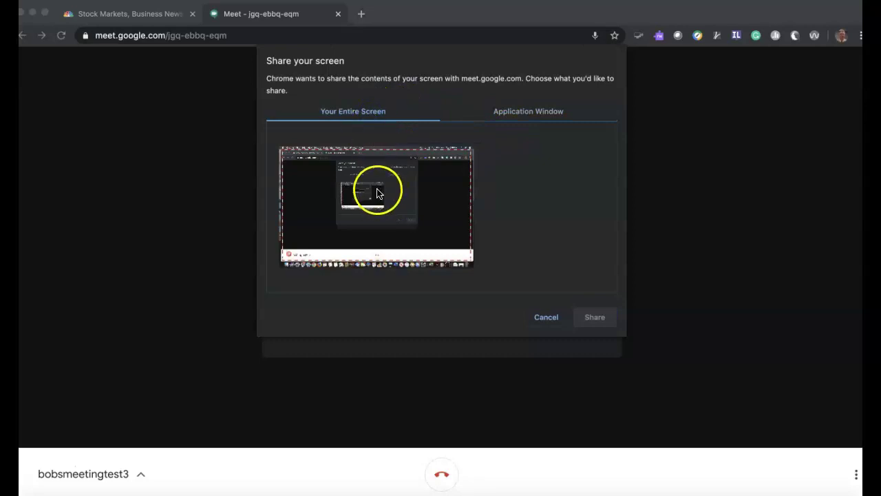
pyautogui.click(371, 196)
pyautogui.click(595, 316)
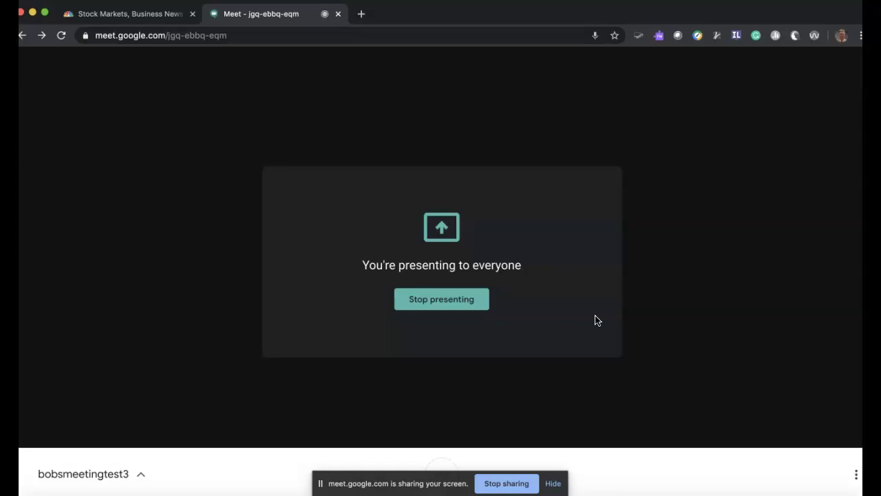
# Check the additional options while presenting, and stop sharing the screen
pyautogui.click(857, 480)
pyautogui.click(692, 380)
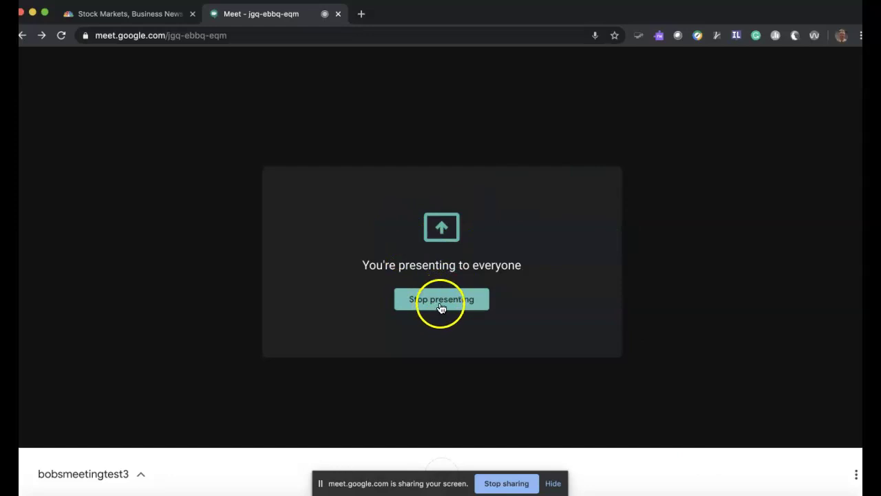
pyautogui.click(506, 483)
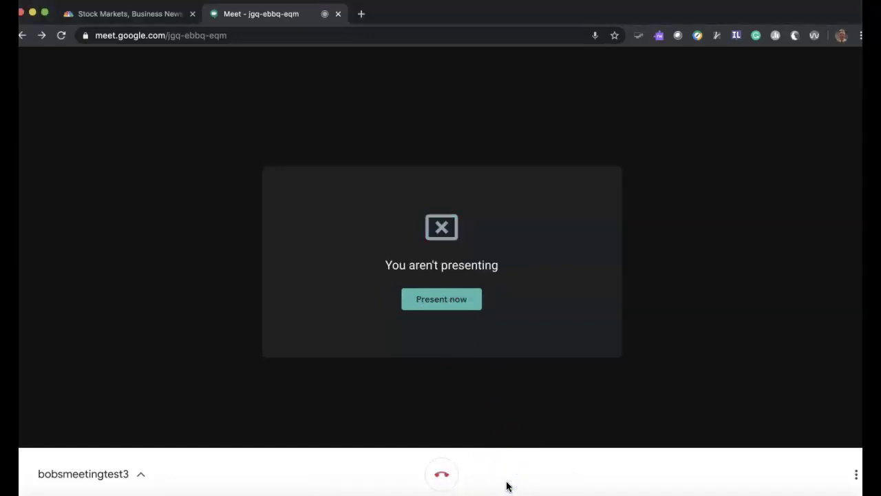
# Present the entire screen to the meeting again, and stop the presentation
pyautogui.click(441, 306)
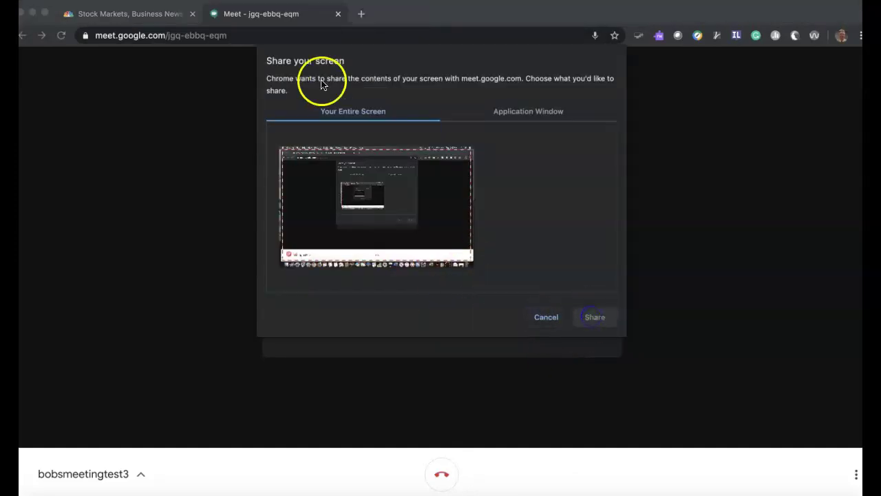
pyautogui.click(356, 166)
pyautogui.click(592, 318)
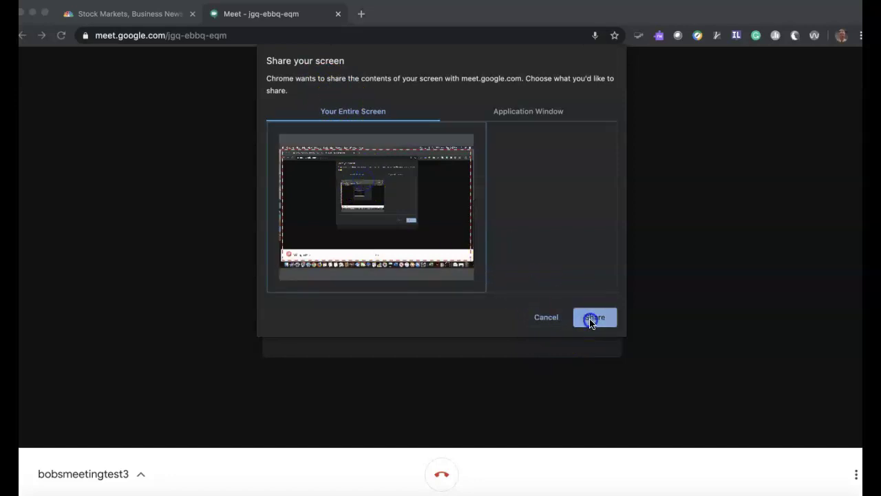
pyautogui.click(455, 315)
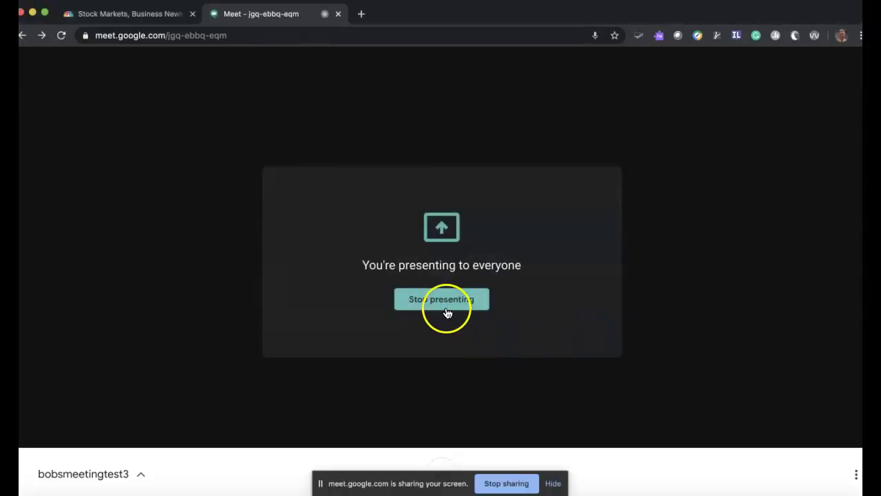
# Check the additional options available when not presenting, and close them
pyautogui.click(442, 416)
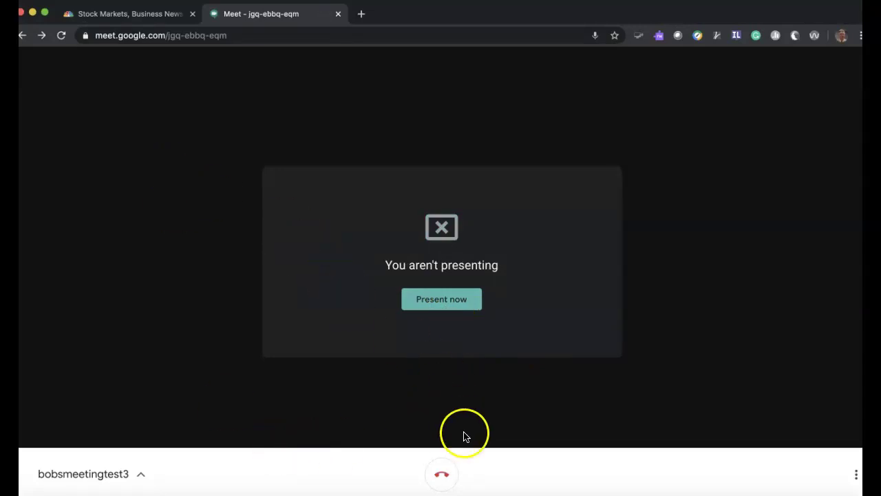
pyautogui.click(855, 474)
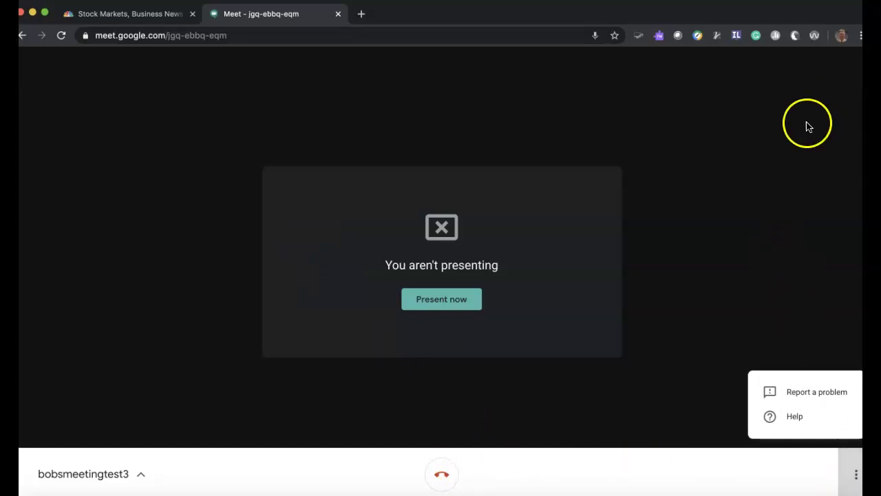
pyautogui.click(732, 206)
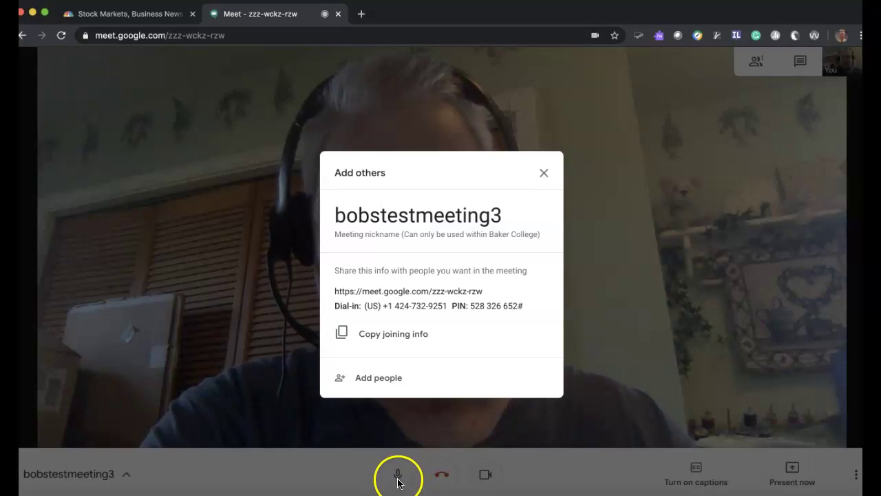
# Dismiss the dialog for adding others in bobstestmeeting3, and examine the meeting's additional options
pyautogui.click(543, 176)
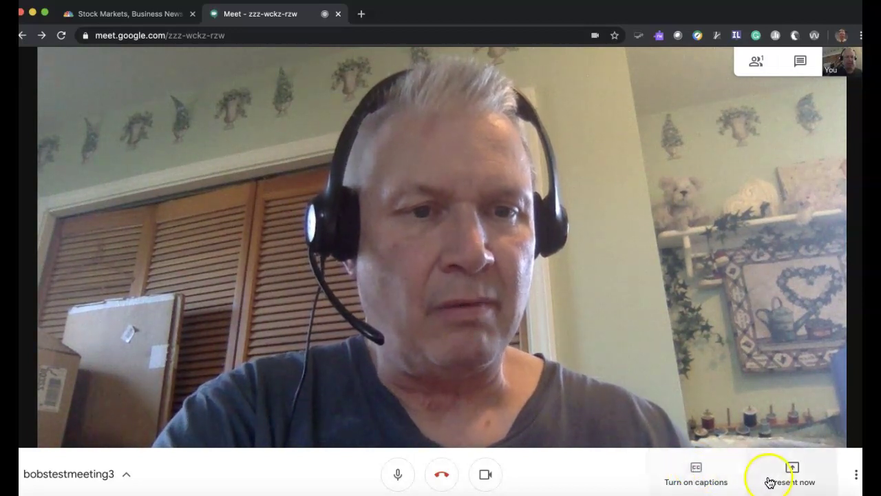
pyautogui.click(856, 475)
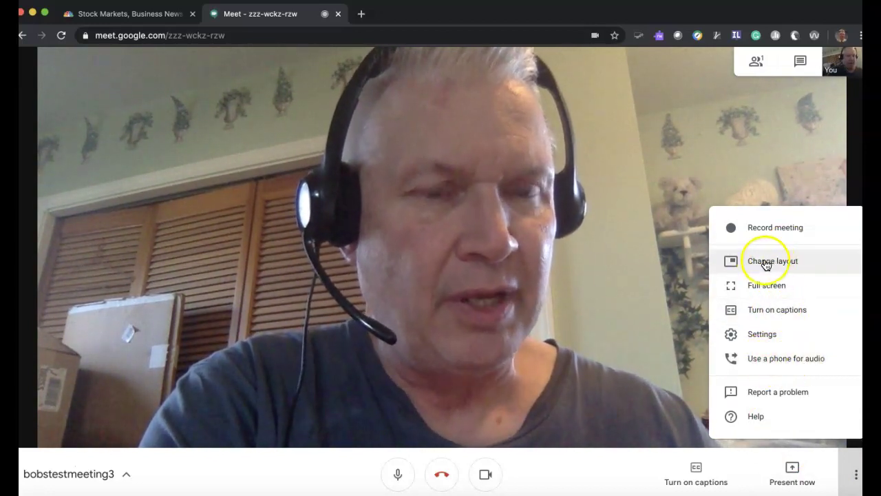
pyautogui.click(765, 289)
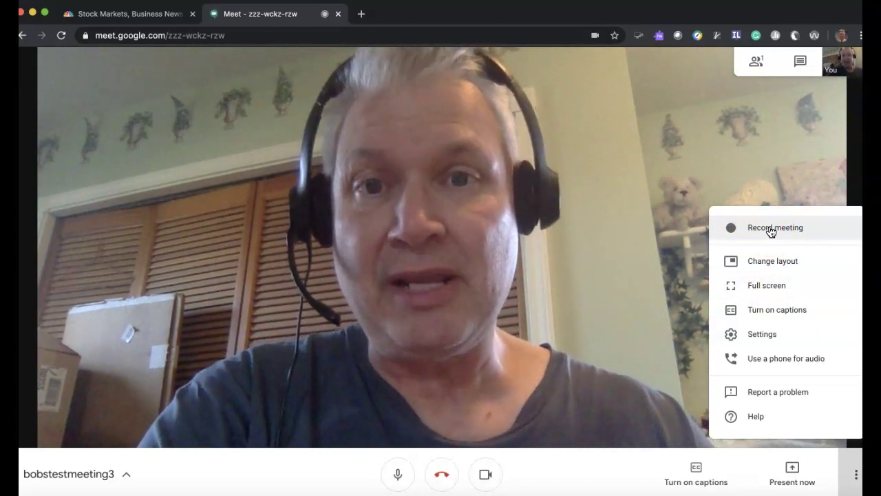
# Start recording the meeting and accept the request to ask participants for consent
pyautogui.click(770, 232)
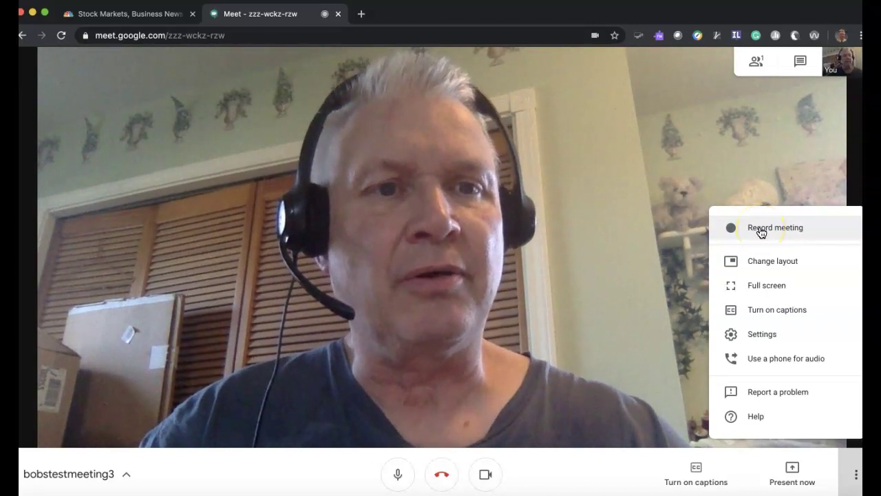
pyautogui.click(760, 231)
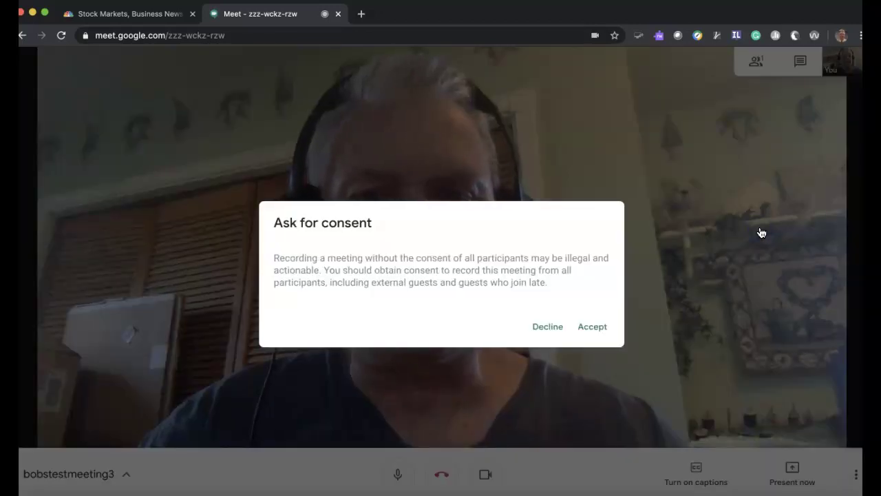
pyautogui.click(591, 328)
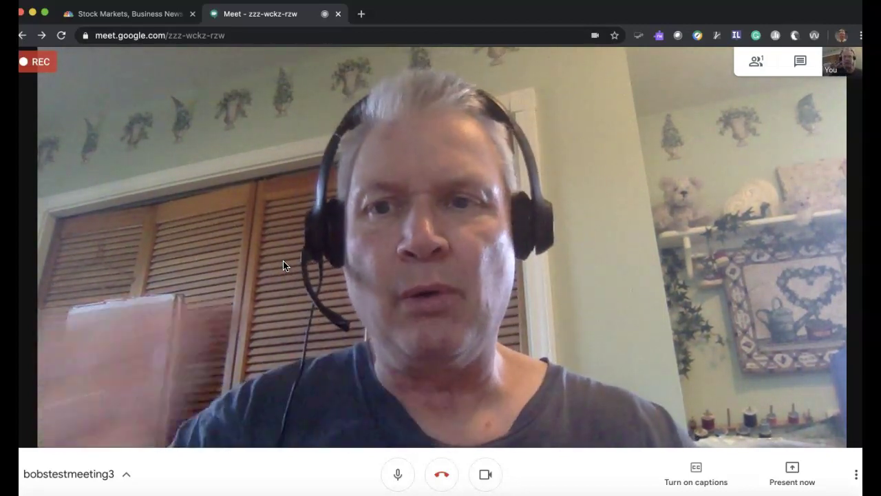
# Turn on captions in the meeting being recorded
pyautogui.click(697, 472)
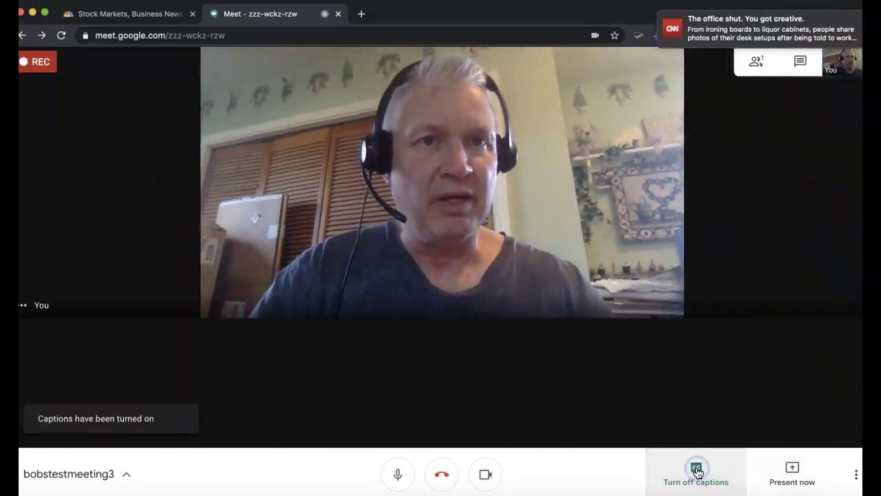